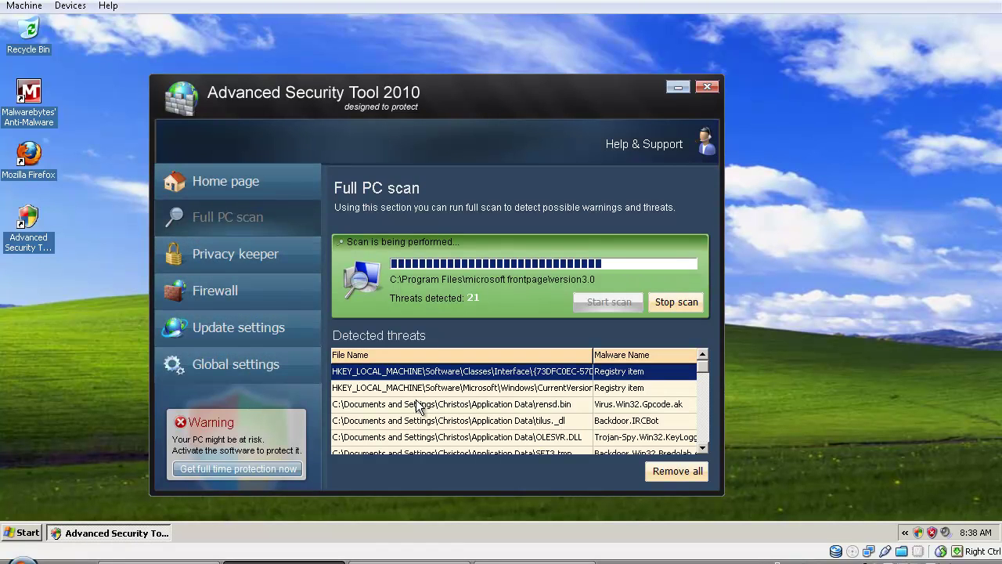
Examine the list of detected threats in the Full PC scan of Advanced Security Tool 2010.
{"action": "scroll", "coordinate": [700, 378], "scroll_direction": "down", "scroll_amount": 1}
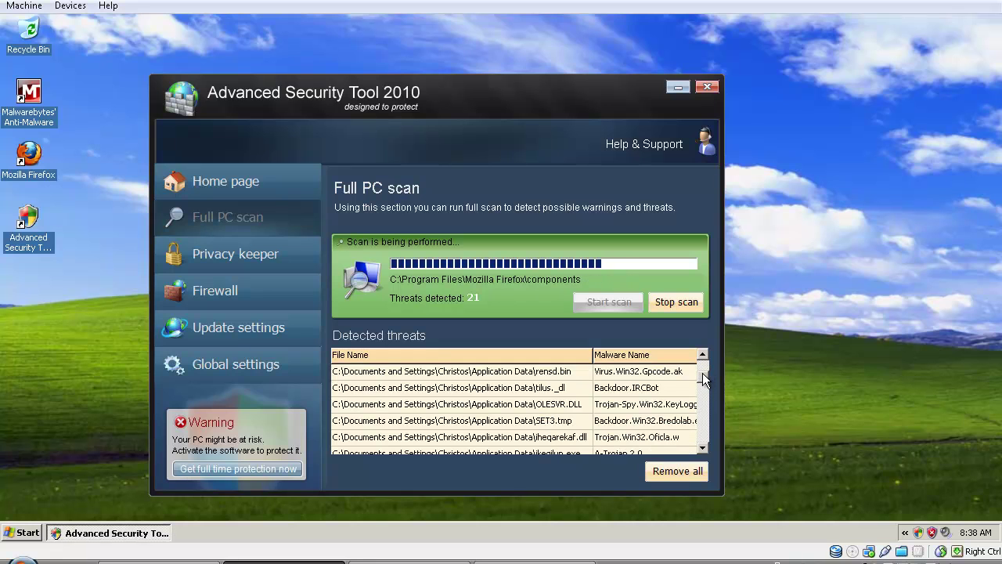
{"action": "left_click_drag", "start_coordinate": [693, 437], "coordinate": [702, 368]}
{"action": "left_click", "coordinate": [501, 372]}
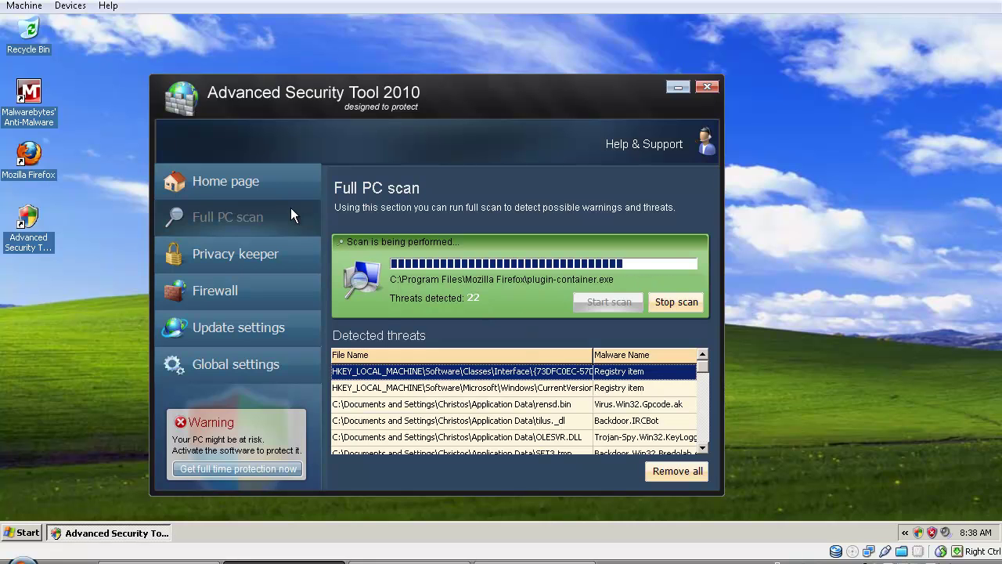
Close the Advanced Security Tool 2010 window and launch Malwarebytes' Anti-Malware.
{"action": "left_click", "coordinate": [245, 172]}
{"action": "left_click", "coordinate": [707, 86]}
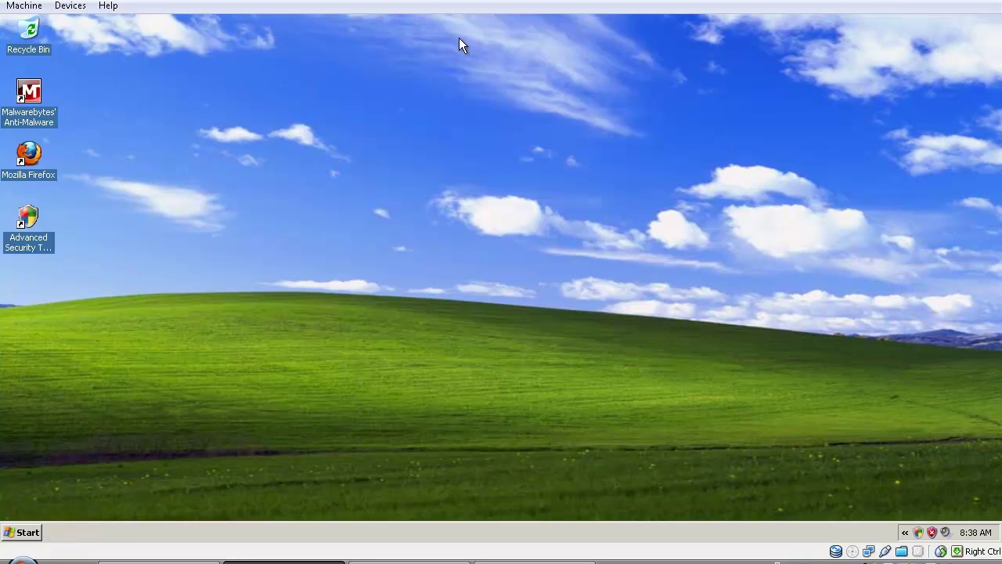
{"action": "double_click", "coordinate": [23, 86]}
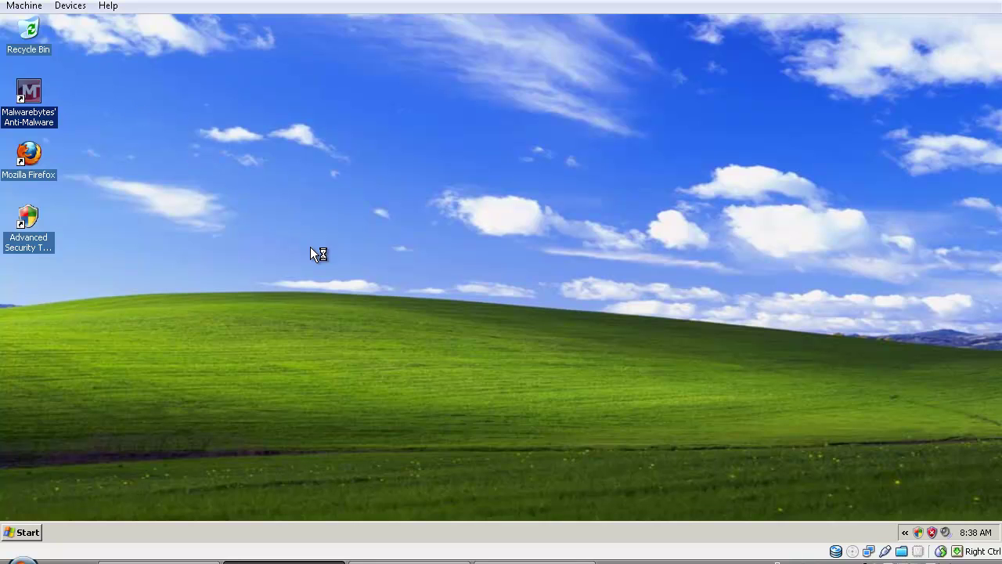
Reopen Advanced Security Tool 2010 and look through the detected threats in its Full PC scan.
{"action": "double_click", "coordinate": [919, 532]}
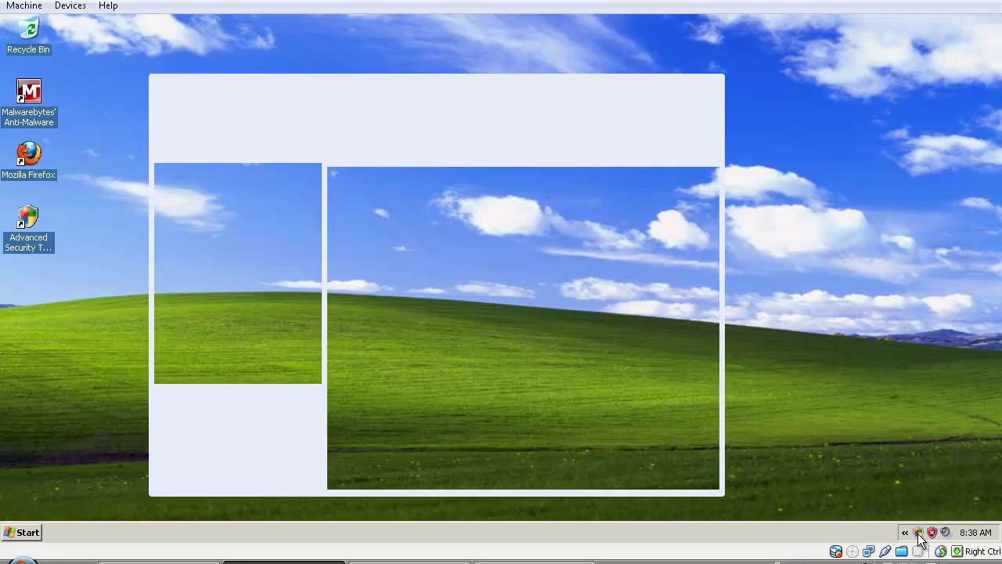
{"action": "left_click", "coordinate": [280, 221]}
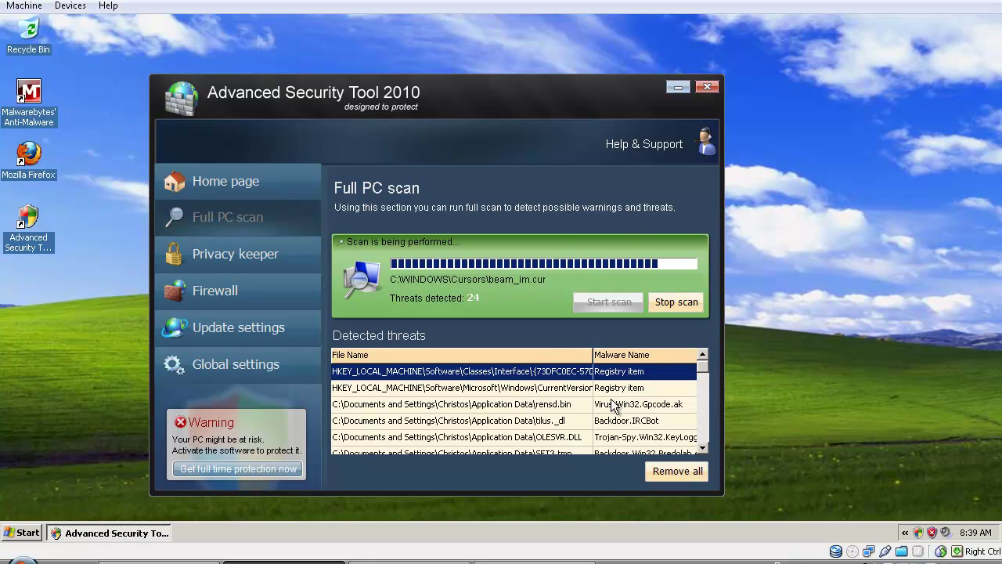
{"action": "scroll", "coordinate": [702, 374], "scroll_direction": "down", "scroll_amount": 1}
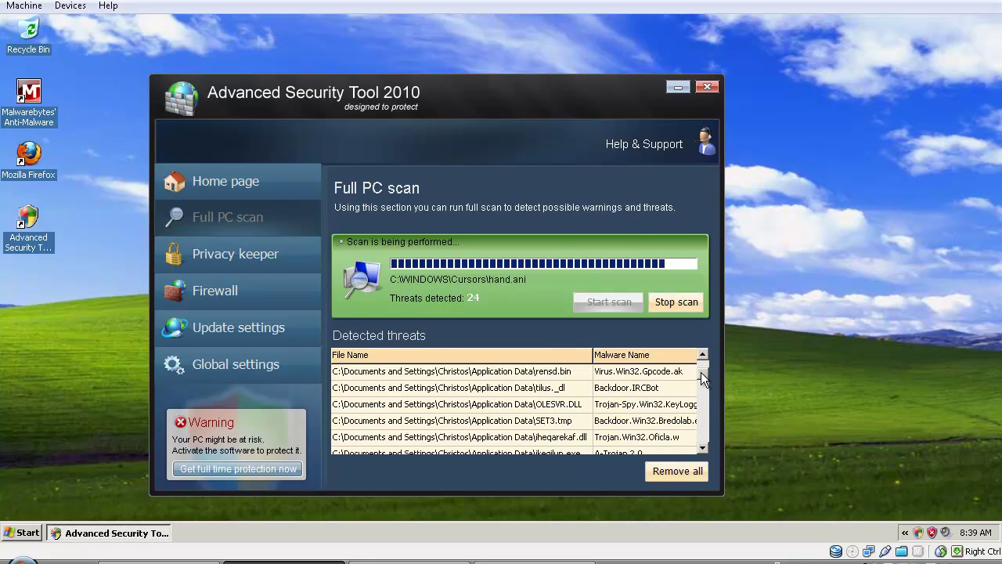
{"action": "left_click_drag", "start_coordinate": [701, 382], "coordinate": [698, 425]}
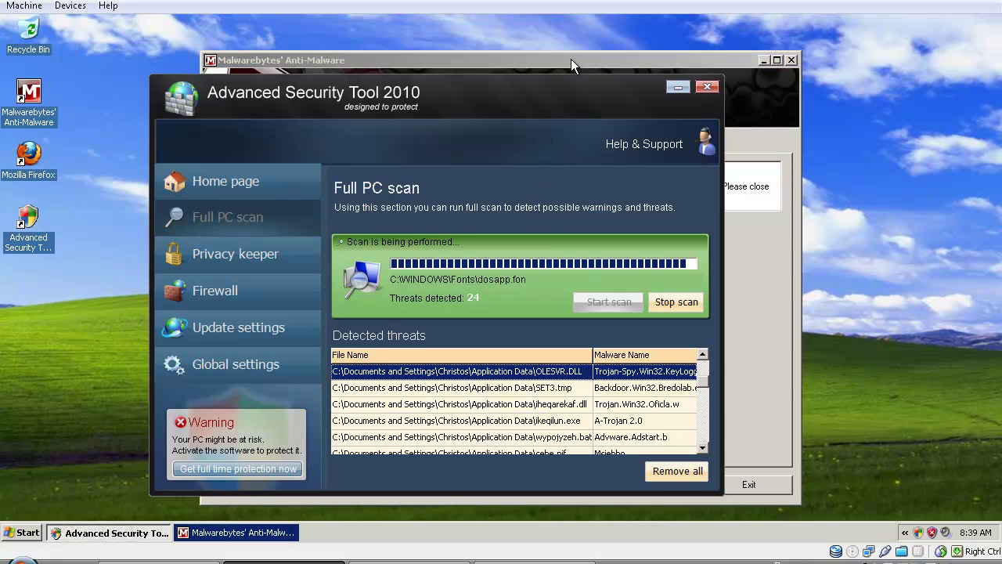
Close the Advanced Security Tool 2010 window and dismiss its unwanted-files warning, leaving Malwarebytes' Anti-Malware in front.
{"action": "left_click_drag", "start_coordinate": [561, 90], "coordinate": [384, 195]}
{"action": "left_click", "coordinate": [556, 174]}
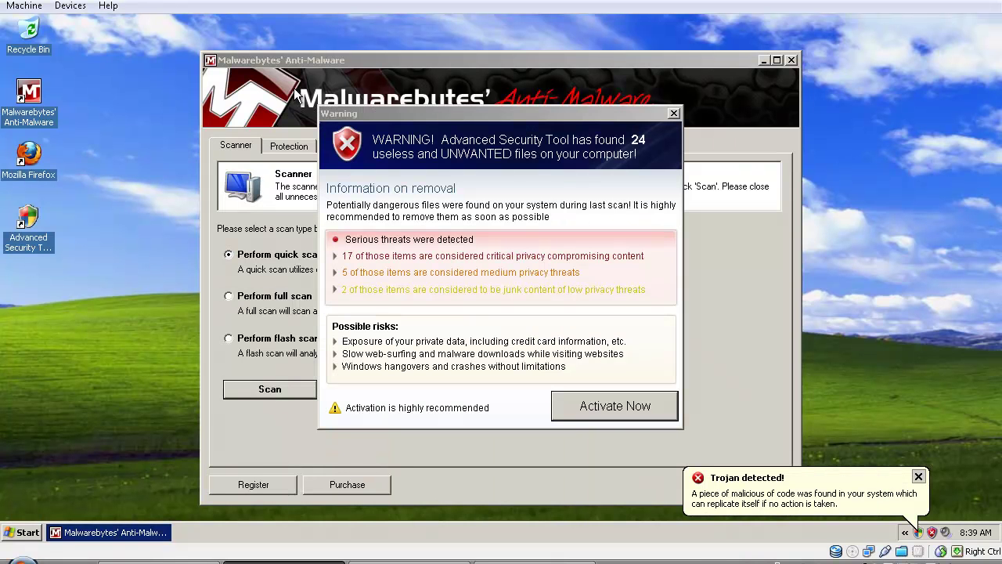
{"action": "left_click", "coordinate": [674, 113]}
{"action": "left_click", "coordinate": [491, 309]}
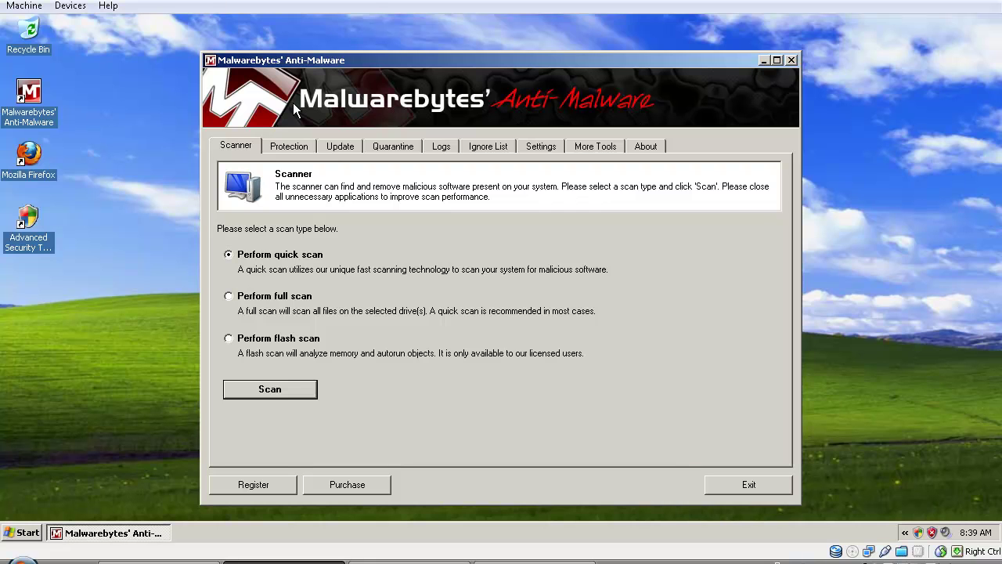
Update the Malwarebytes' Anti-Malware database, allowing the transfer in the fake firewall warning and agreeing to stay unprotected.
{"action": "left_click", "coordinate": [342, 149]}
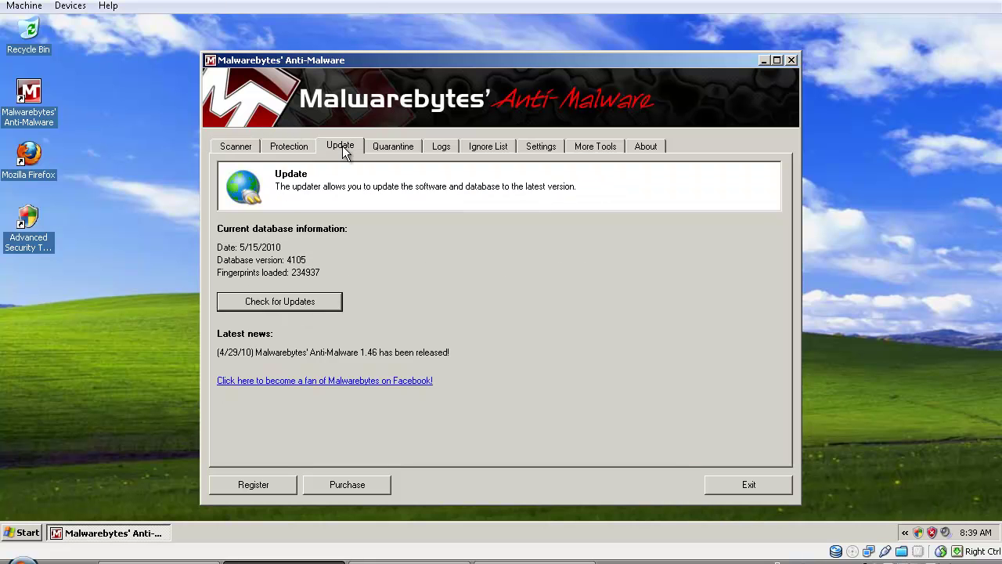
{"action": "left_click", "coordinate": [308, 305]}
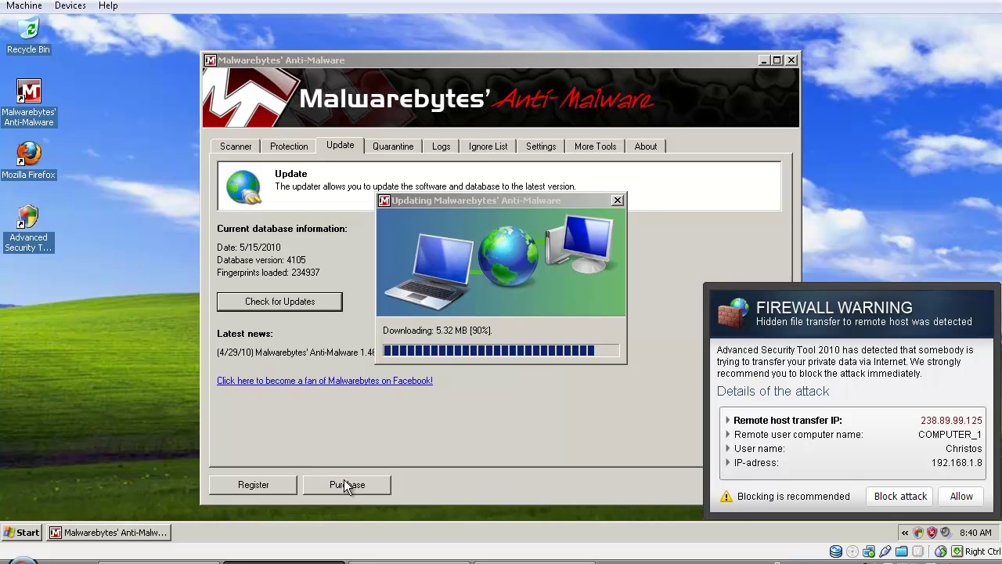
{"action": "left_click", "coordinate": [961, 496]}
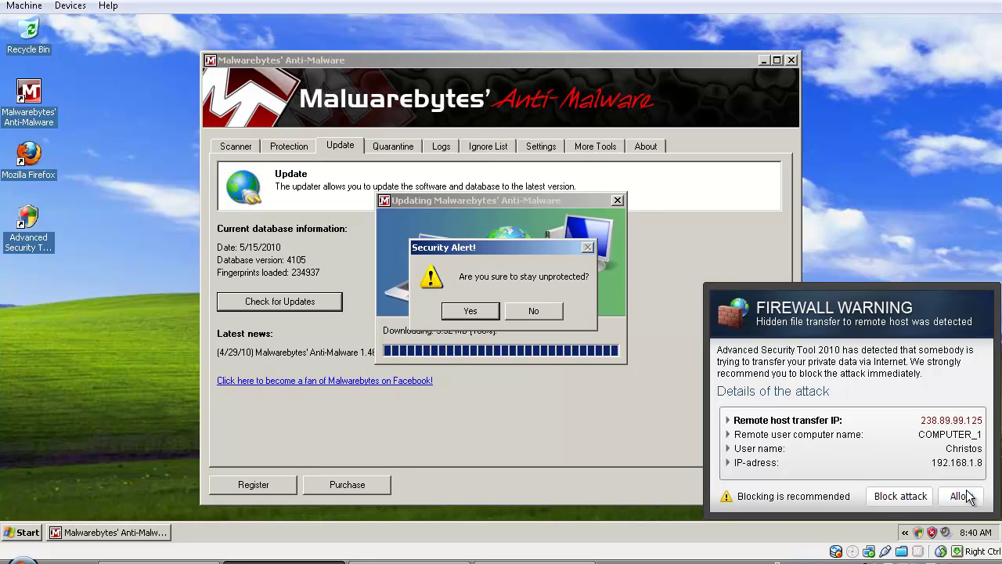
{"action": "left_click", "coordinate": [460, 311]}
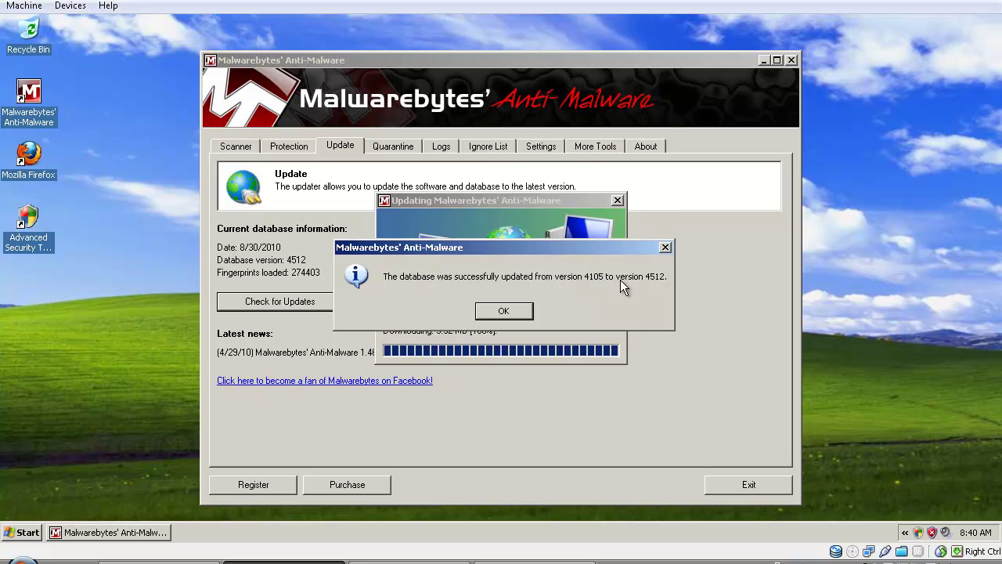
{"action": "left_click", "coordinate": [516, 314]}
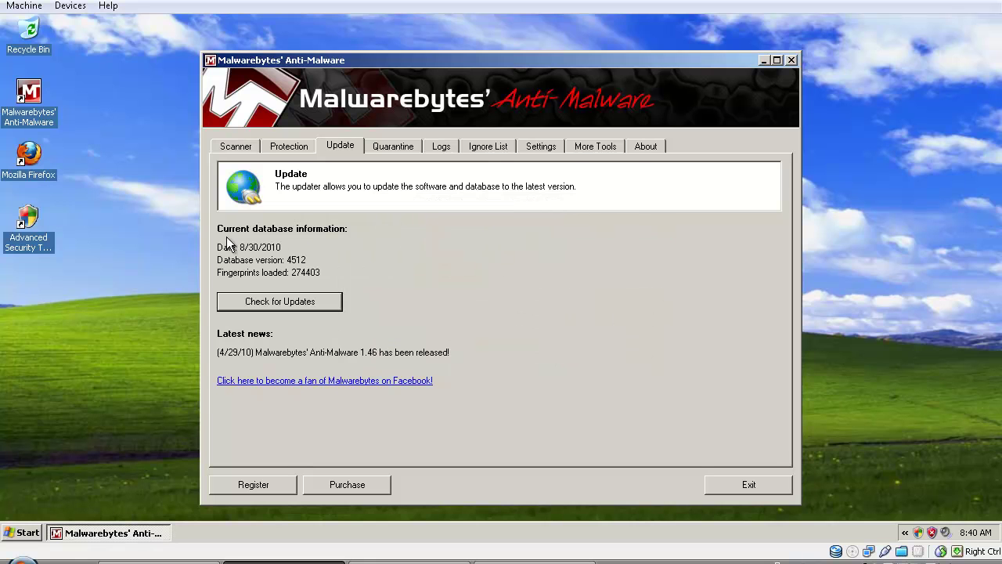
Start a quick scan of the system with Malwarebytes' Anti-Malware.
{"action": "left_click", "coordinate": [236, 148]}
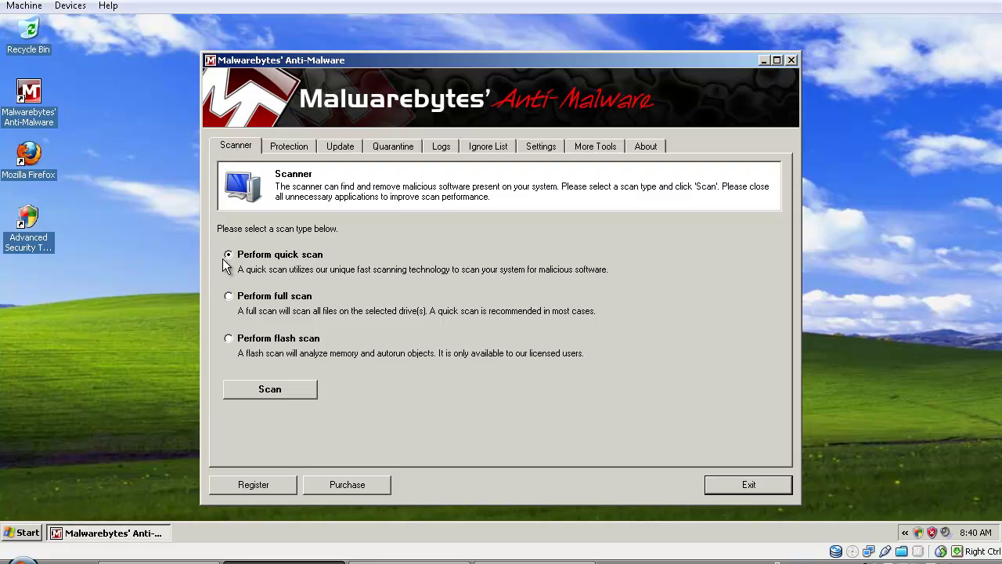
{"action": "left_click", "coordinate": [278, 258]}
{"action": "left_click", "coordinate": [289, 393]}
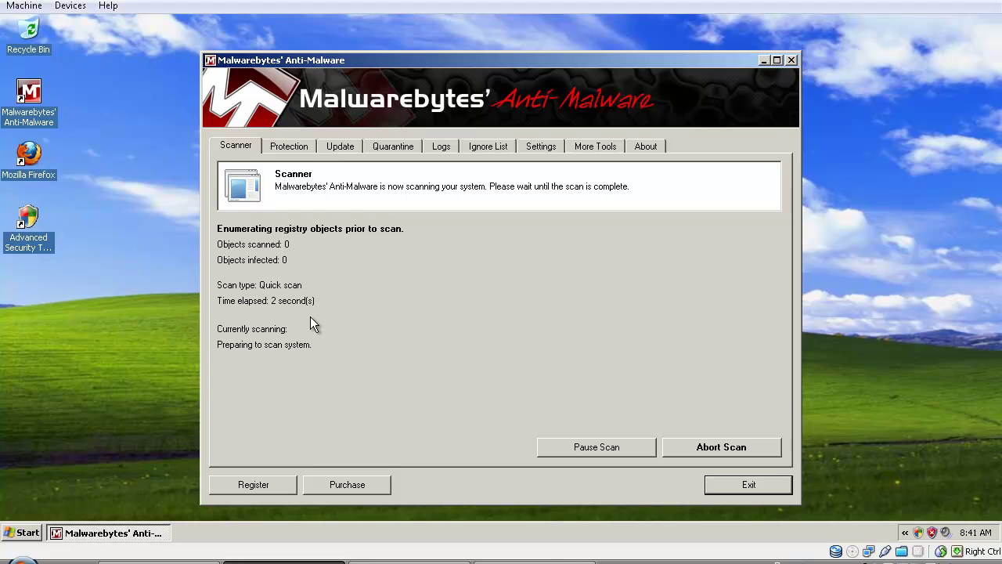
{"action": "left_click", "coordinate": [535, 561]}
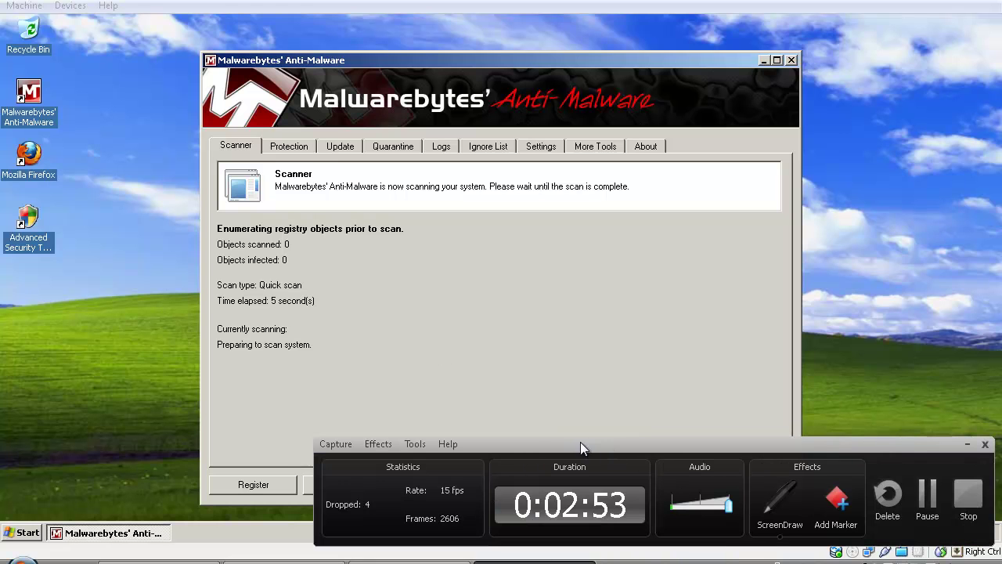
{"action": "left_click_drag", "start_coordinate": [548, 448], "coordinate": [327, 414]}
{"action": "left_click", "coordinate": [707, 455]}
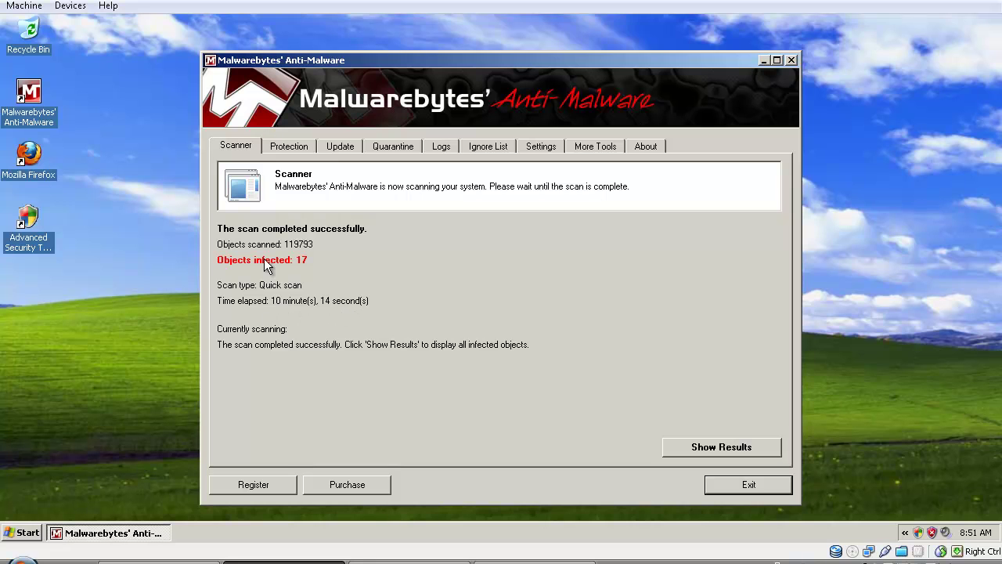
Show the scan results and widen the Vendor column to fit the full threat names.
{"action": "left_click", "coordinate": [713, 450]}
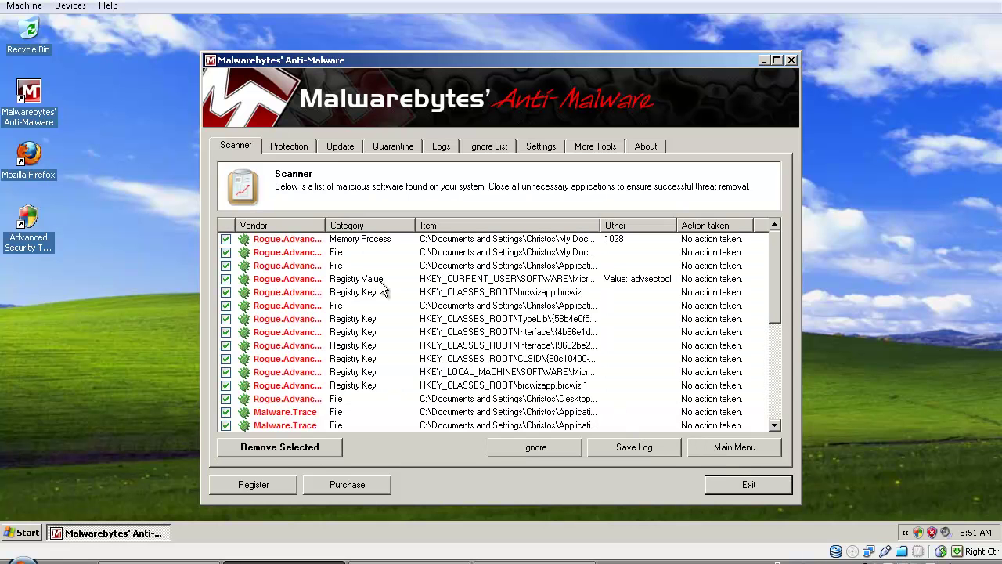
{"action": "double_click", "coordinate": [325, 226]}
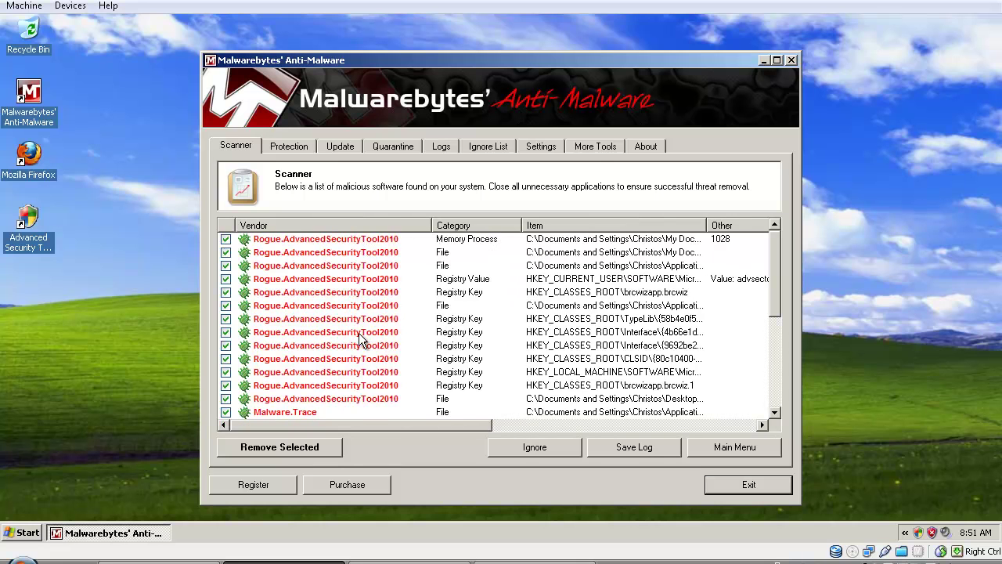
{"action": "left_click", "coordinate": [769, 280]}
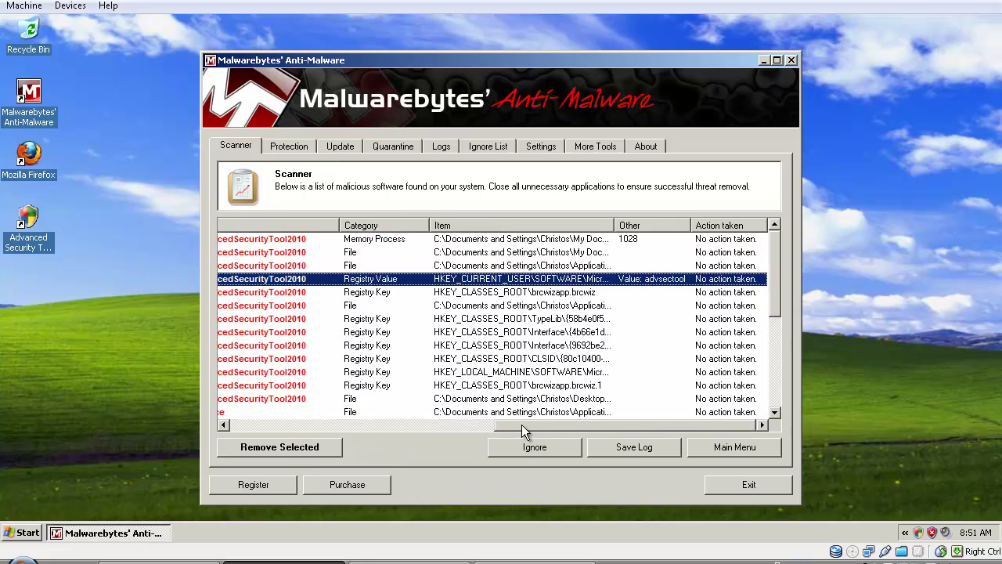
{"action": "left_click_drag", "start_coordinate": [515, 425], "coordinate": [252, 425]}
Review the full list of infected items and remove all of the selected ones.
{"action": "scroll", "coordinate": [259, 380], "scroll_direction": "down", "scroll_amount": 1}
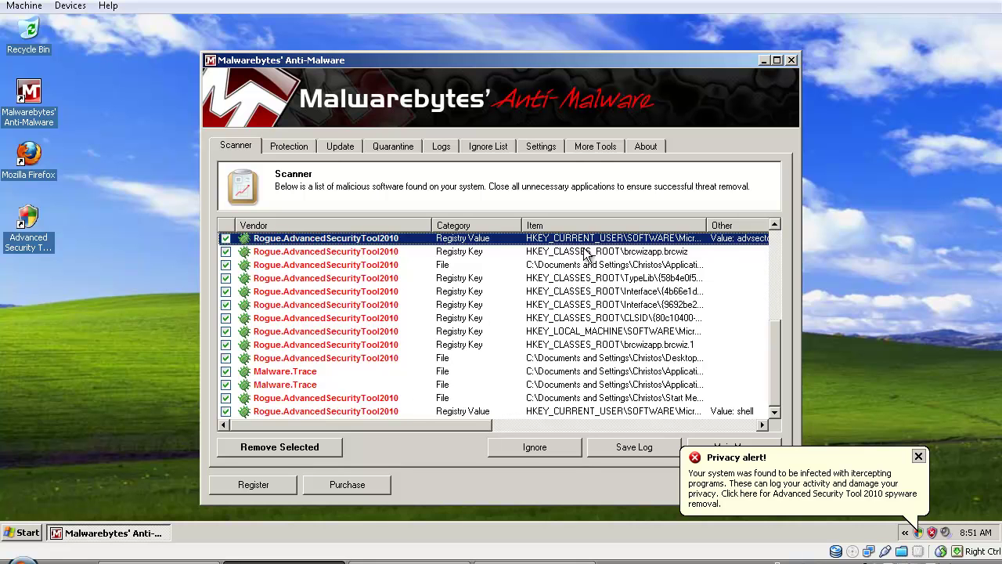
{"action": "scroll", "coordinate": [548, 259], "scroll_direction": "up", "scroll_amount": 1}
{"action": "scroll", "coordinate": [501, 274], "scroll_direction": "down", "scroll_amount": 1}
{"action": "scroll", "coordinate": [470, 282], "scroll_direction": "up", "scroll_amount": 1}
{"action": "scroll", "coordinate": [421, 288], "scroll_direction": "down", "scroll_amount": 1}
{"action": "scroll", "coordinate": [447, 288], "scroll_direction": "up", "scroll_amount": 1}
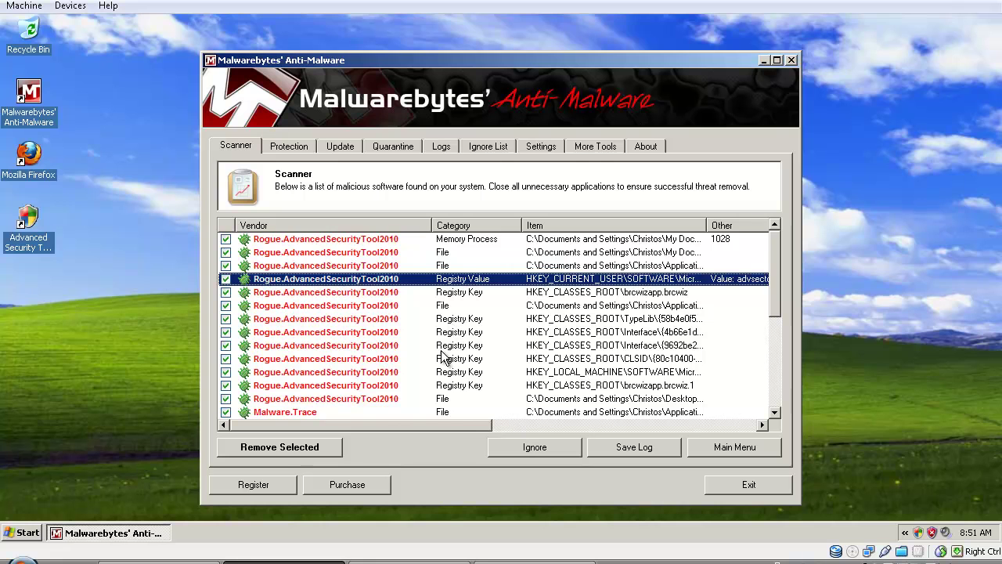
{"action": "scroll", "coordinate": [375, 336], "scroll_direction": "down", "scroll_amount": 1}
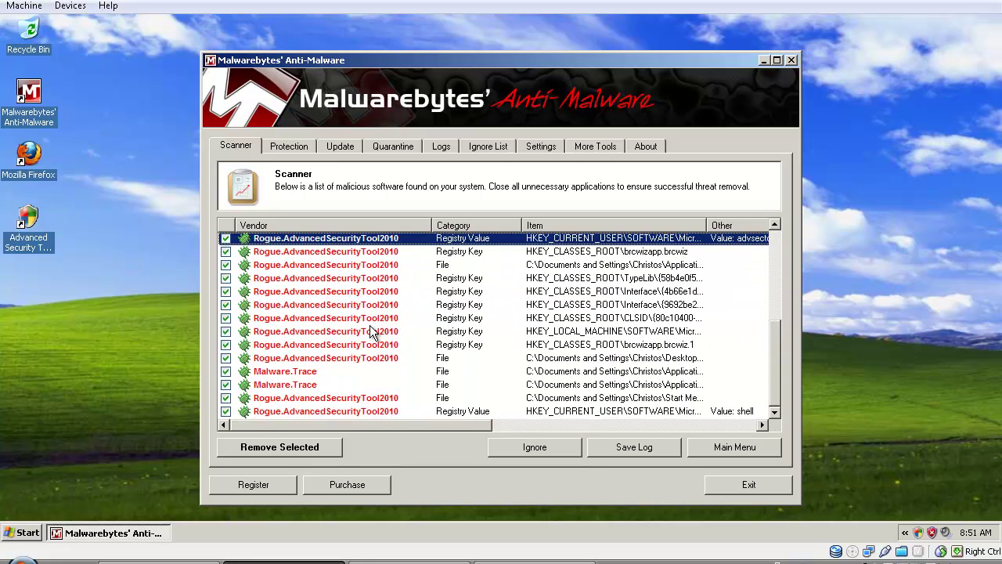
{"action": "left_click", "coordinate": [320, 441]}
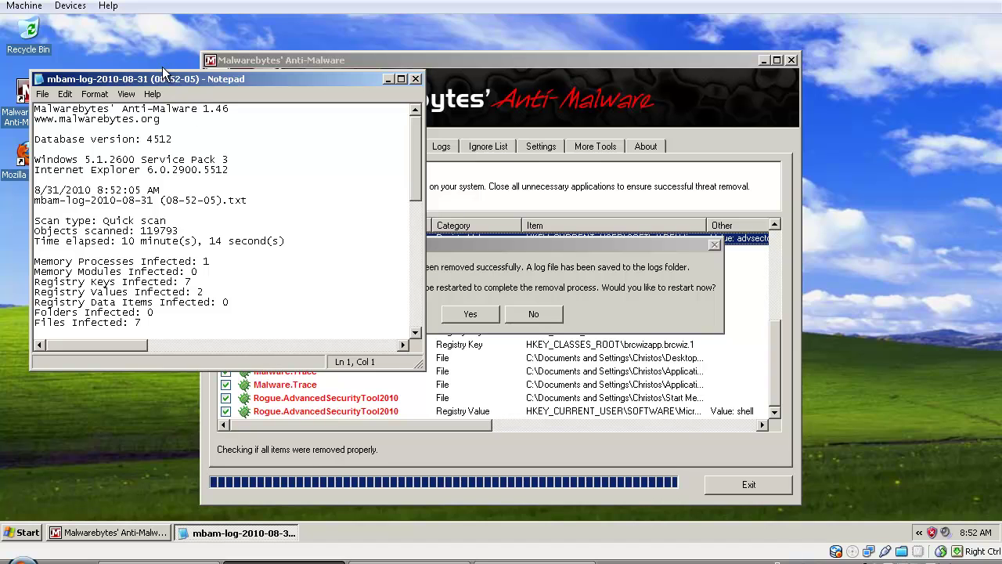
Read through the removal log in a maximized Notepad window down to the infected files, and close it.
{"action": "double_click", "coordinate": [199, 84]}
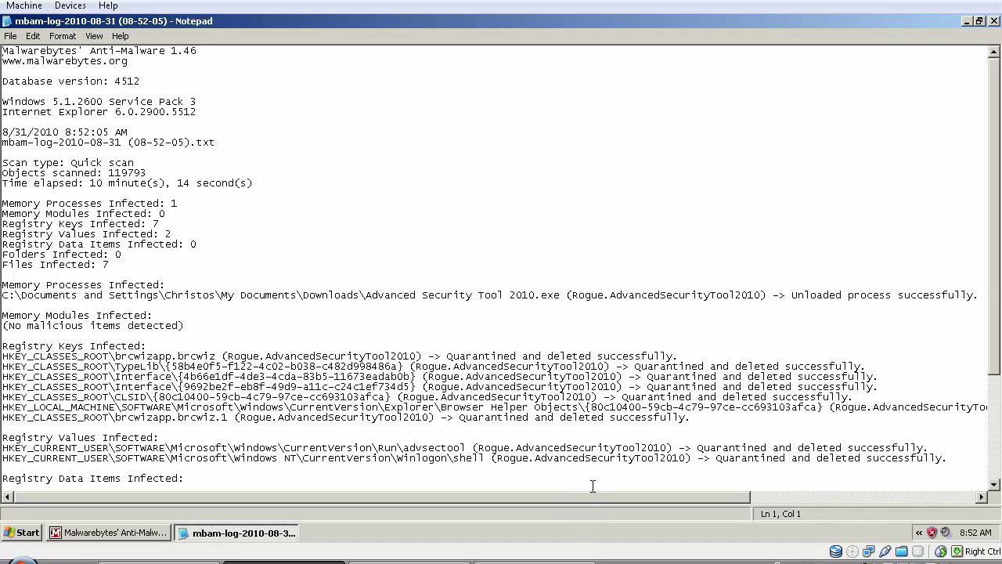
{"action": "left_click_drag", "start_coordinate": [596, 498], "coordinate": [661, 481]}
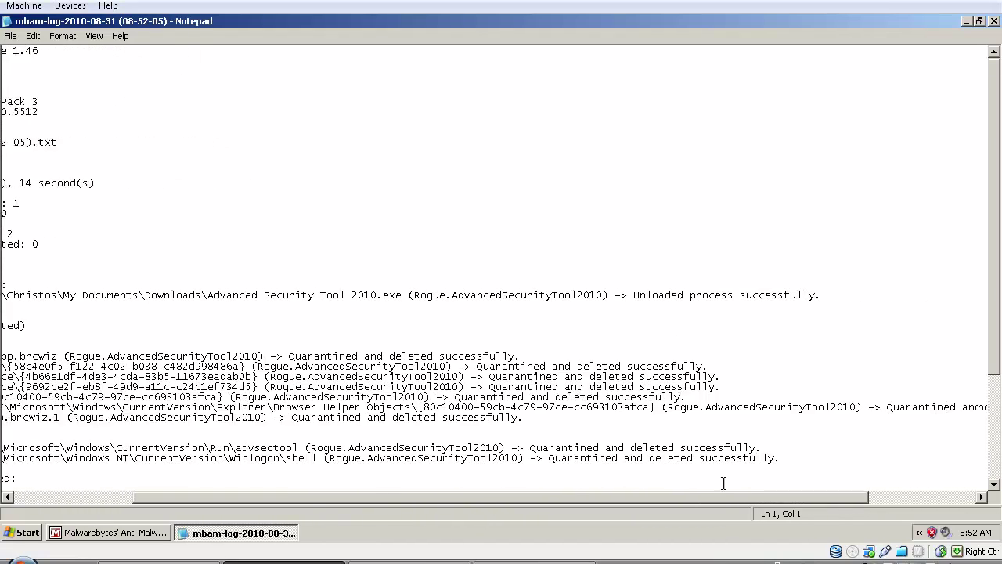
{"action": "left_click", "coordinate": [735, 484]}
{"action": "left_click_drag", "start_coordinate": [734, 484], "coordinate": [684, 497]}
{"action": "left_click", "coordinate": [668, 457]}
{"action": "scroll", "coordinate": [392, 504], "scroll_direction": "down", "scroll_amount": 1}
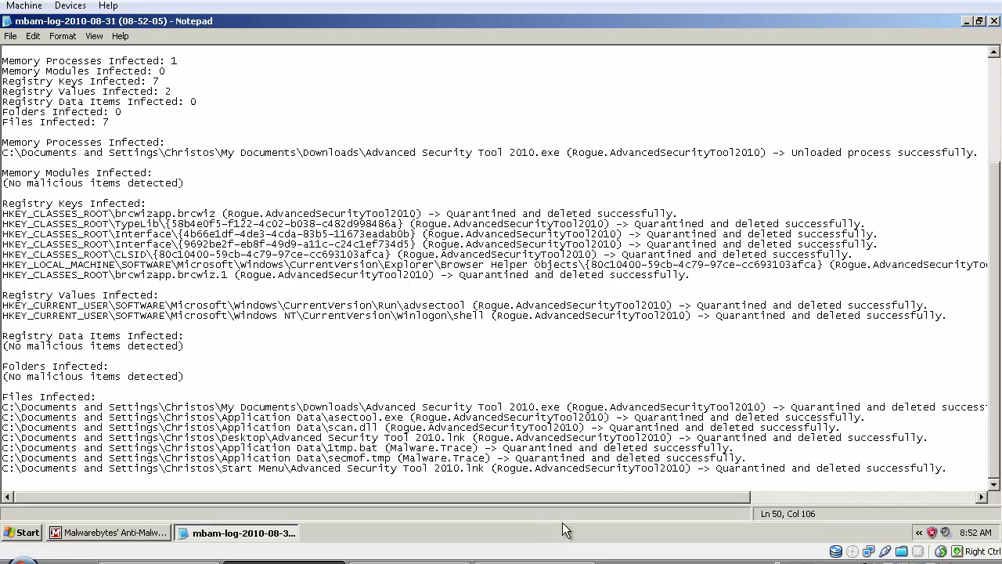
{"action": "left_click", "coordinate": [642, 483]}
{"action": "left_click", "coordinate": [994, 20]}
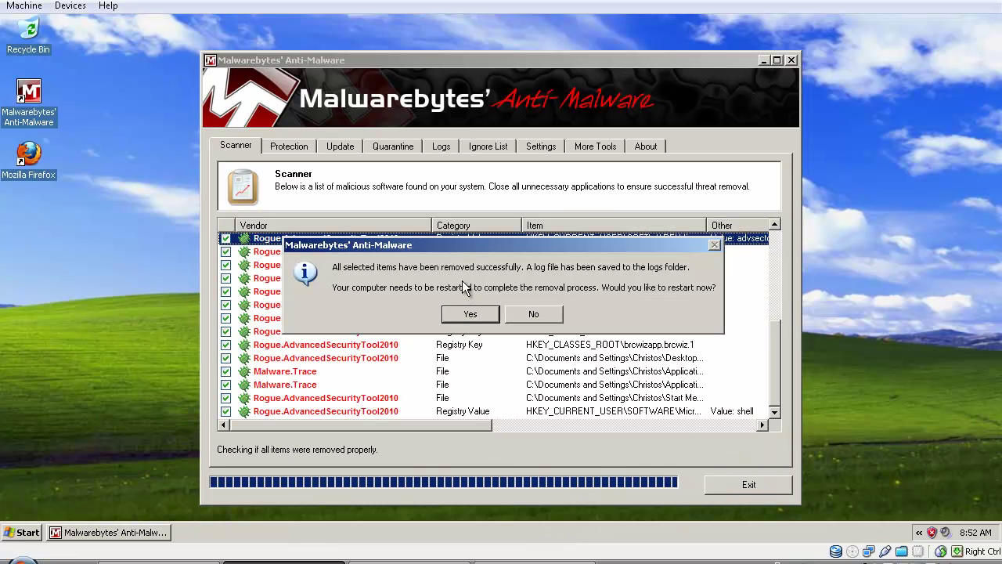
Agree to restart the computer to complete the malware removal.
{"action": "left_click", "coordinate": [456, 317]}
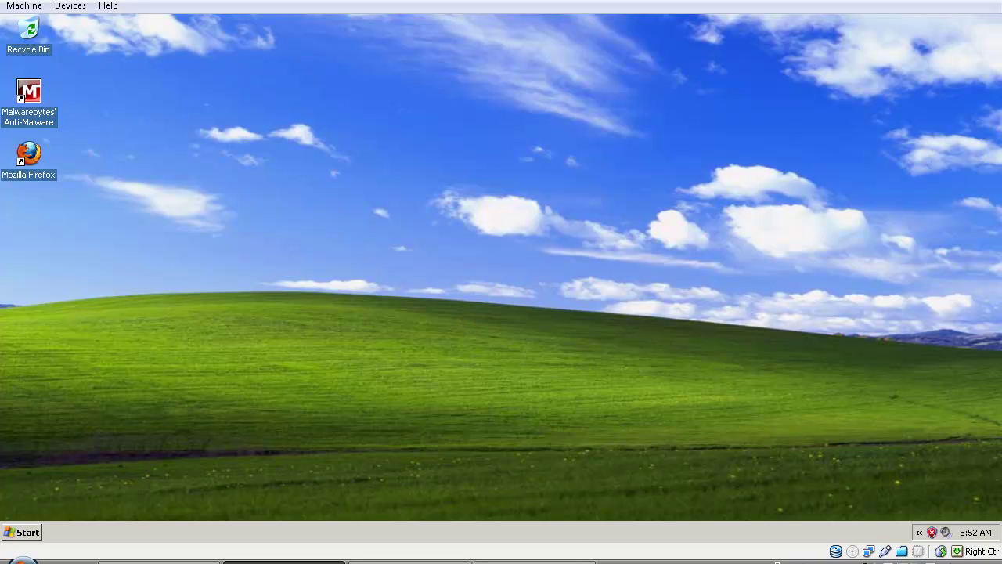
{"action": "key", "text": "alt+Tab"}
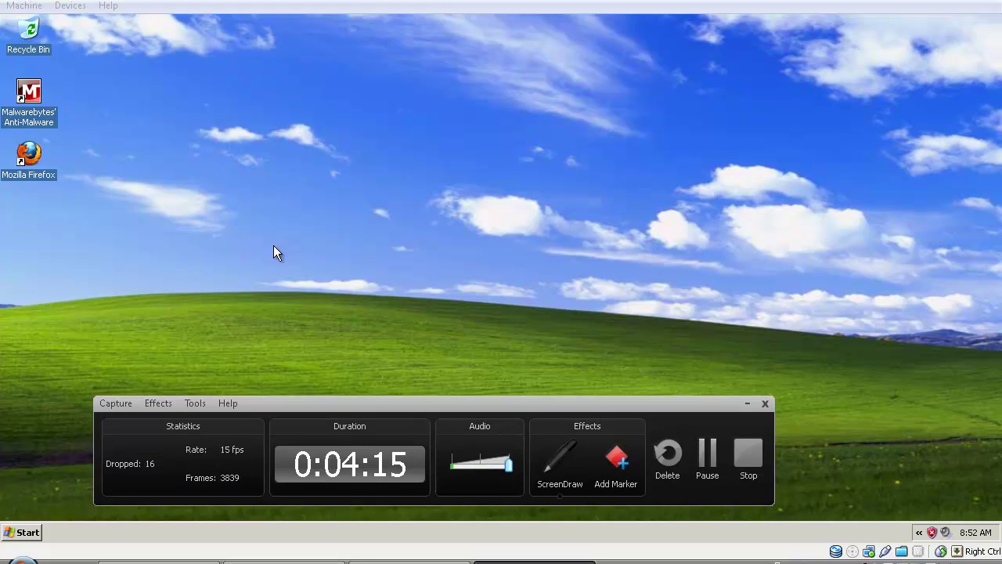
{"action": "left_click", "coordinate": [707, 453]}
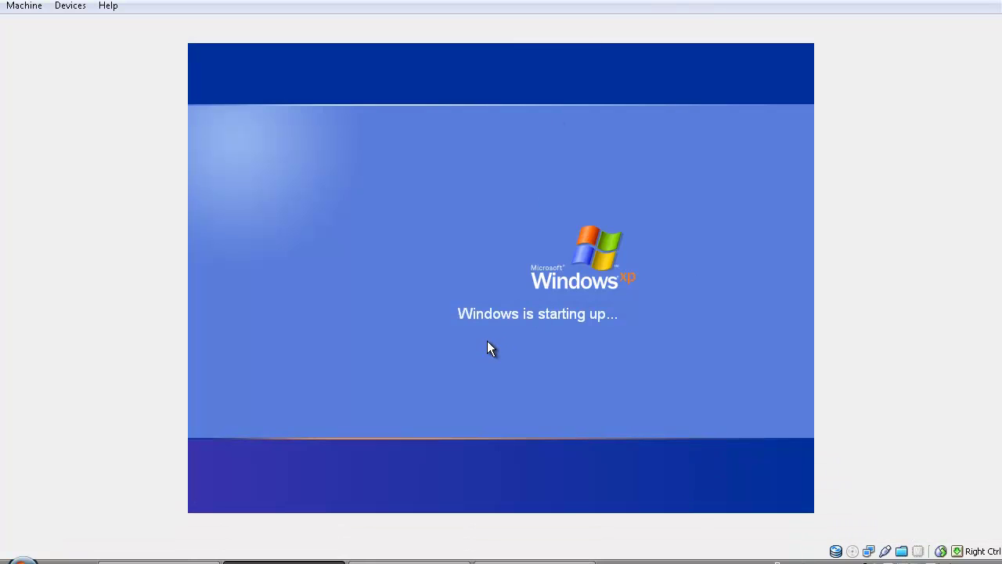
Restore the virtual machine window to its smaller size and reposition it on the host desktop.
{"action": "key", "text": "super+Down"}
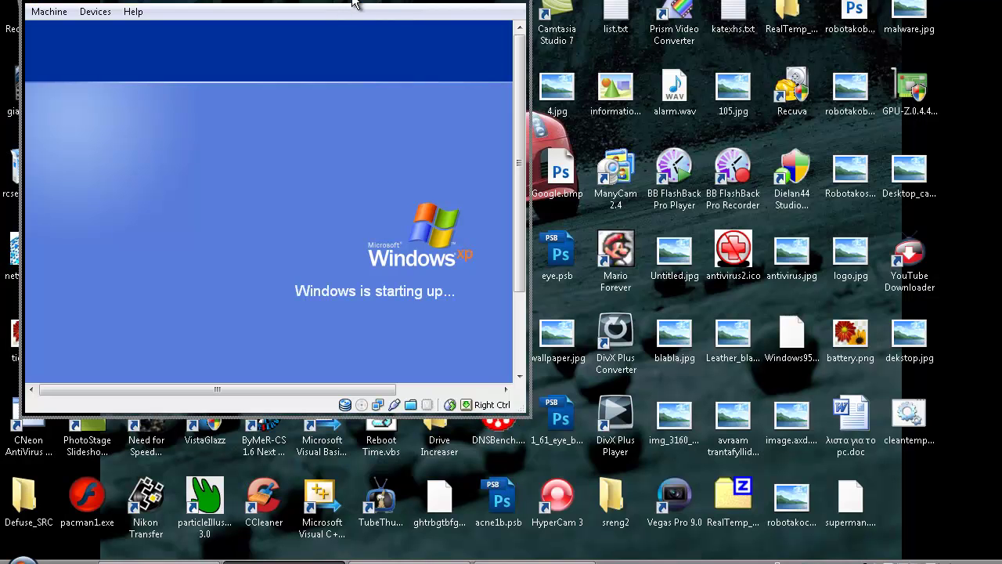
{"action": "left_click_drag", "start_coordinate": [354, 4], "coordinate": [385, 2]}
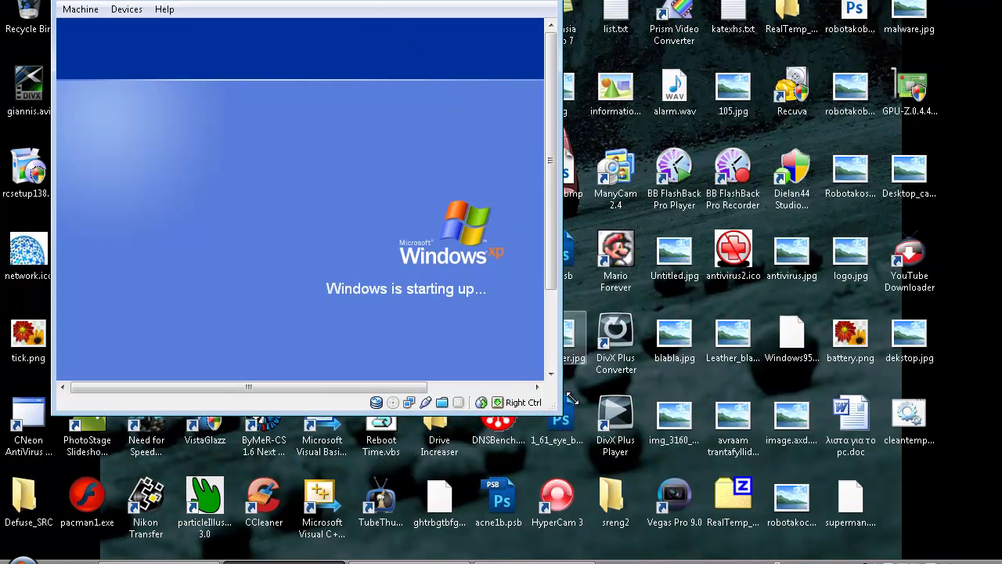
Enlarge the virtual machine window until the whole guest screen fits, and reposition it on the host desktop with its title bar accessible.
{"action": "left_click_drag", "start_coordinate": [563, 415], "coordinate": [865, 561]}
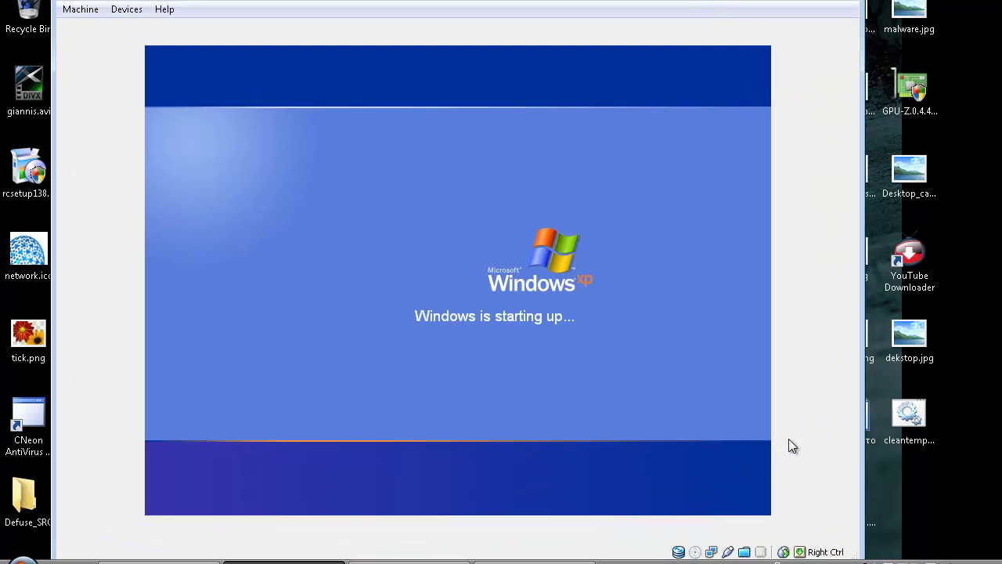
{"action": "double_click", "coordinate": [440, 3]}
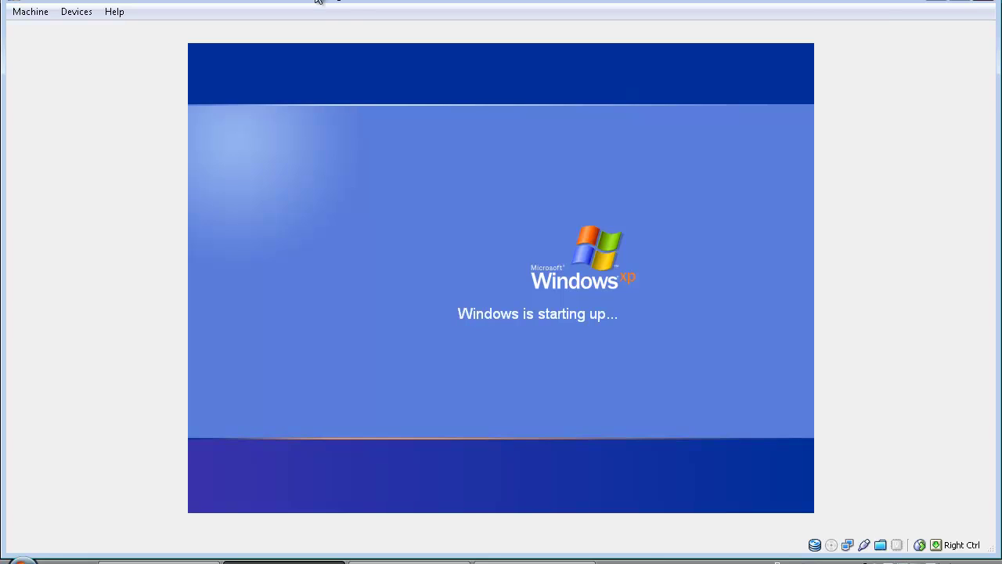
{"action": "double_click", "coordinate": [349, 4]}
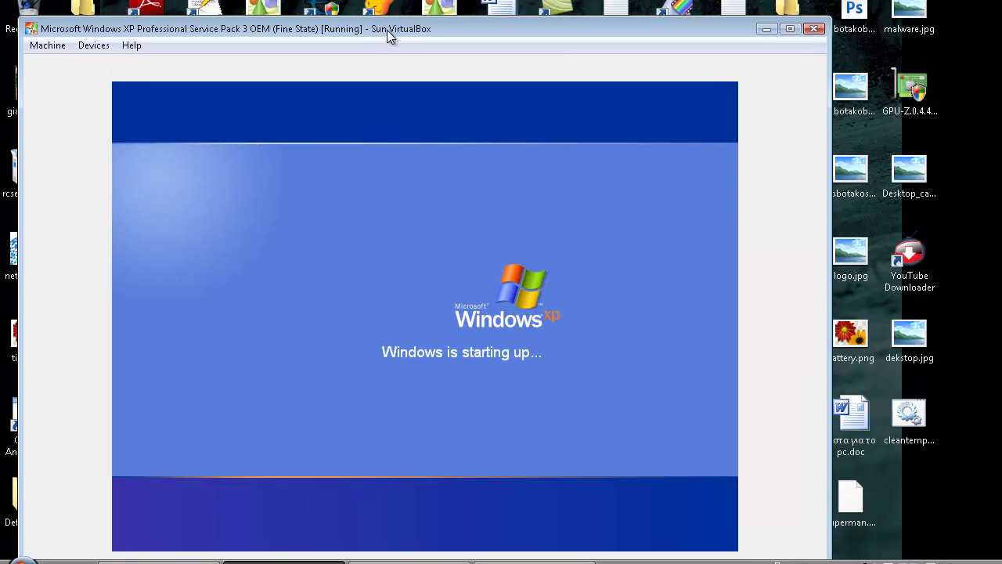
{"action": "left_click_drag", "start_coordinate": [391, 34], "coordinate": [429, 26]}
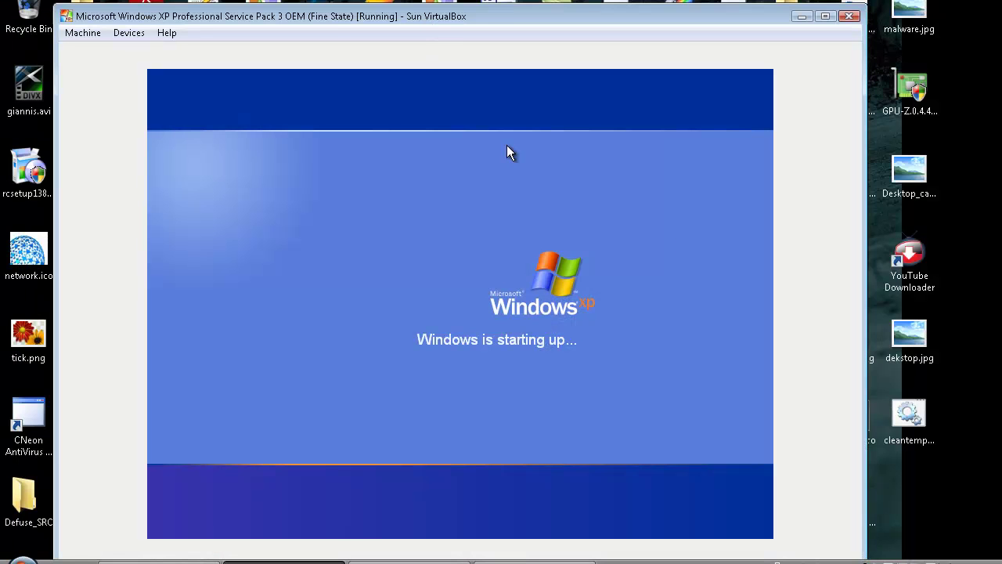
{"action": "left_click", "coordinate": [535, 559]}
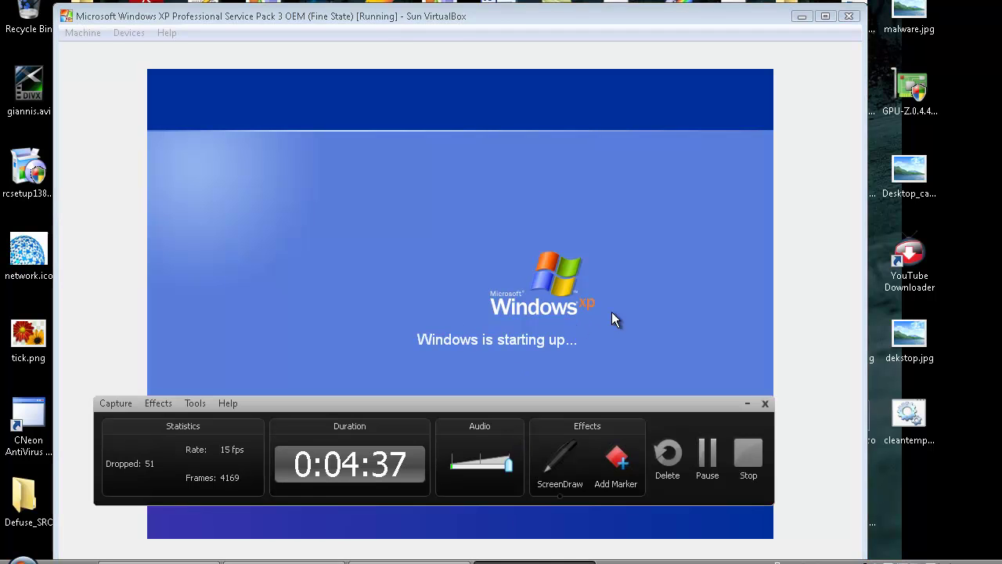
{"action": "left_click", "coordinate": [486, 523]}
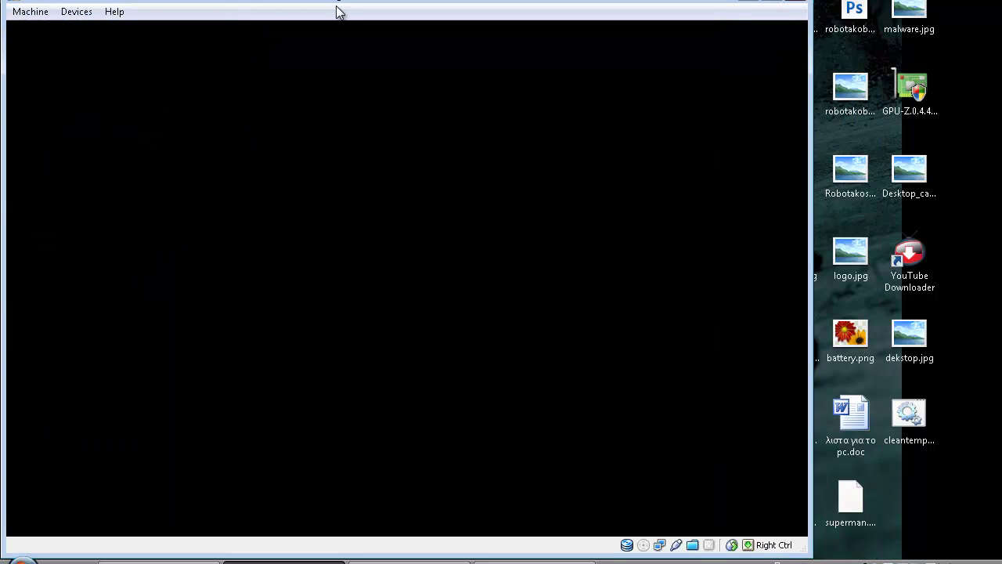
Dismiss the Windows XP tour notification and move the Recycle Bin to the lower-right corner of the guest desktop.
{"action": "left_click_drag", "start_coordinate": [361, 8], "coordinate": [384, 27]}
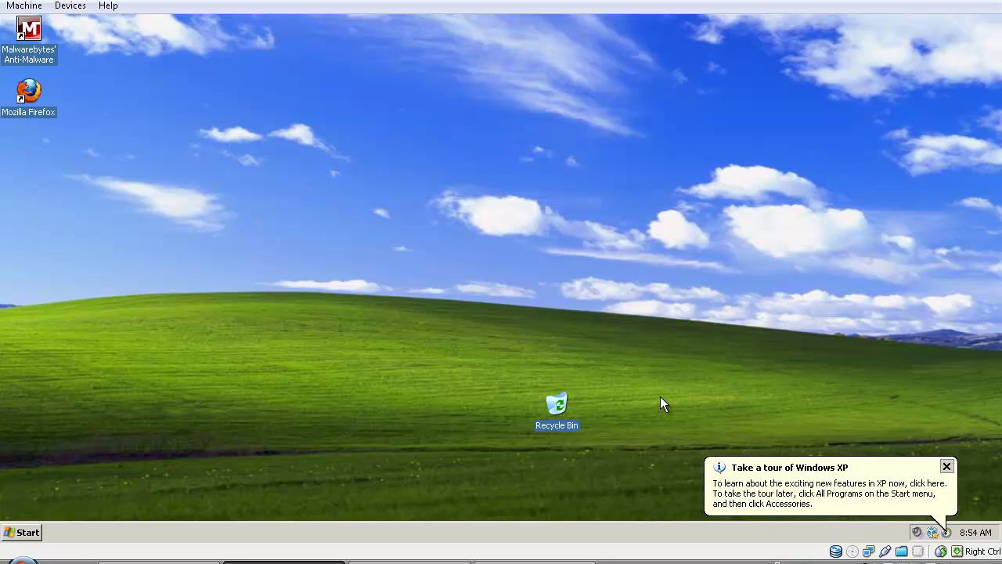
{"action": "left_click", "coordinate": [946, 466]}
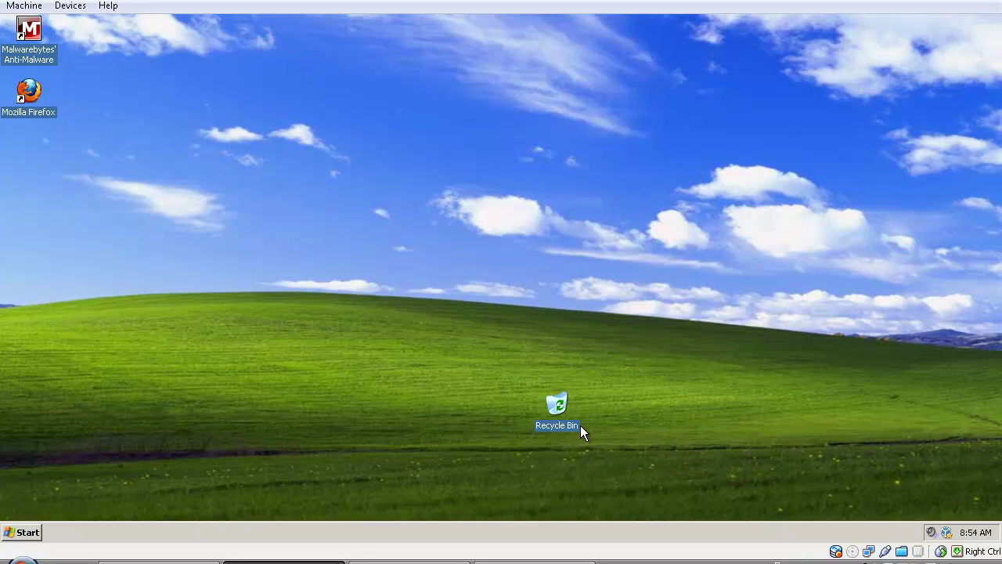
{"action": "left_click", "coordinate": [576, 423]}
{"action": "left_click_drag", "start_coordinate": [557, 407], "coordinate": [979, 490]}
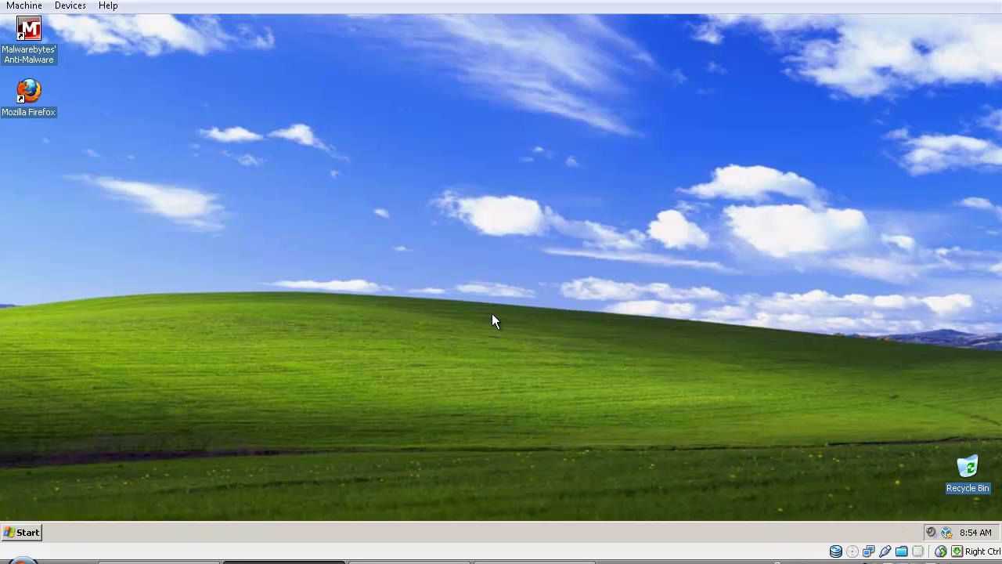
{"action": "left_click_drag", "start_coordinate": [228, 203], "coordinate": [10, 137]}
{"action": "left_click_drag", "start_coordinate": [305, 123], "coordinate": [811, 291]}
{"action": "left_click_drag", "start_coordinate": [523, 202], "coordinate": [262, 85]}
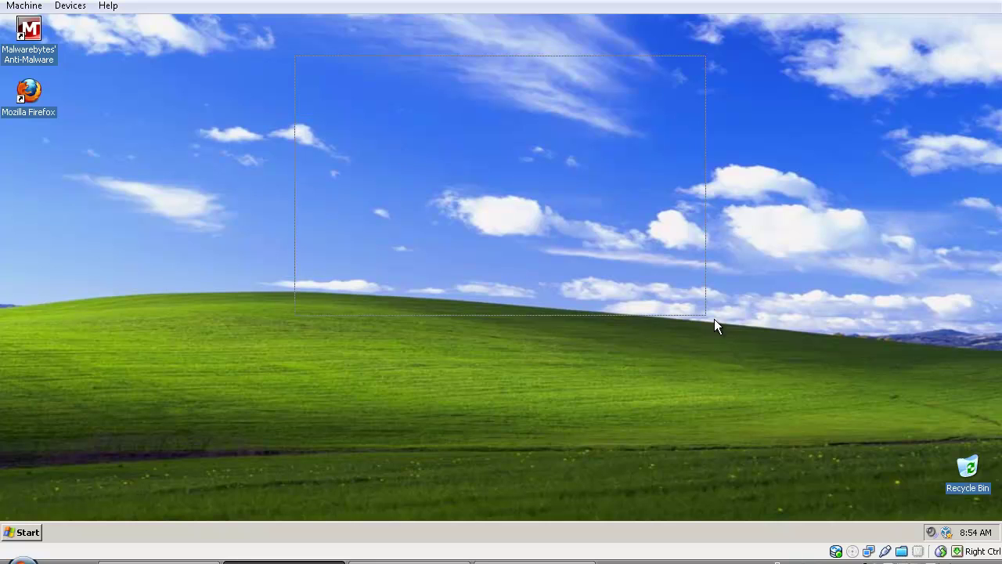
{"action": "double_click", "coordinate": [932, 532]}
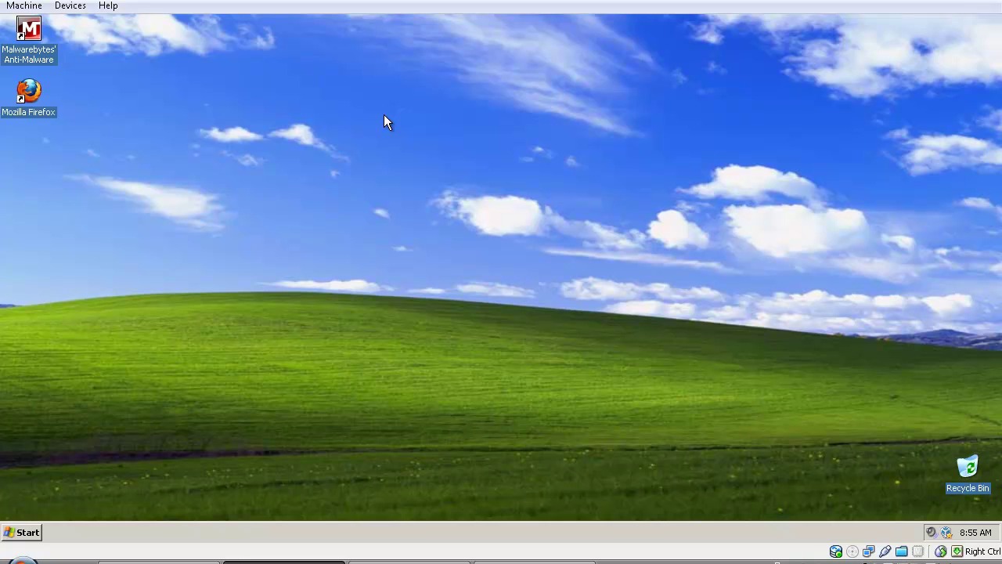
{"action": "left_click", "coordinate": [535, 561]}
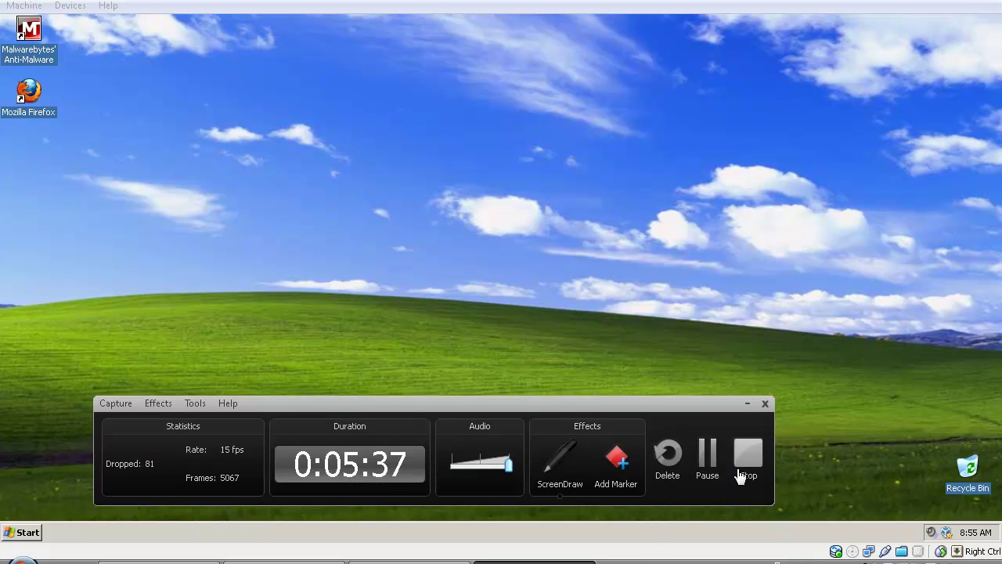